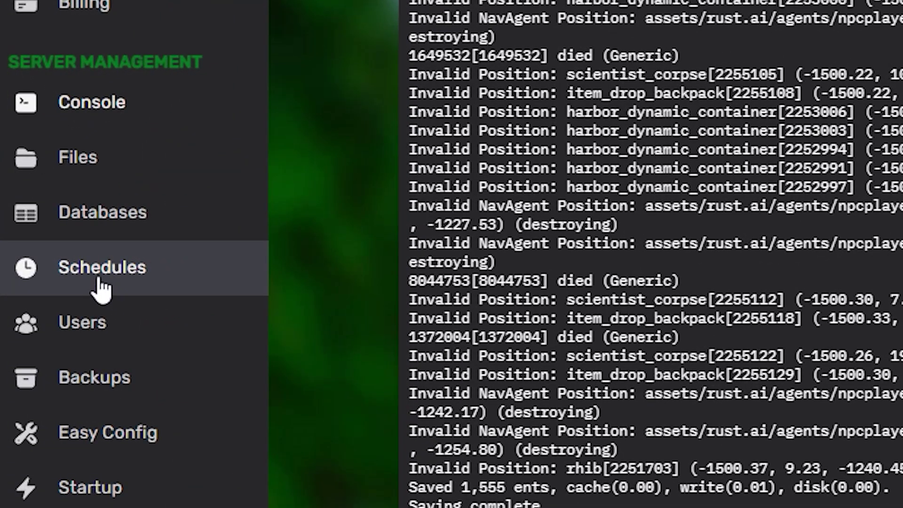
Go to the server's Schedules page from the Server Management sidebar.
click(100, 280)
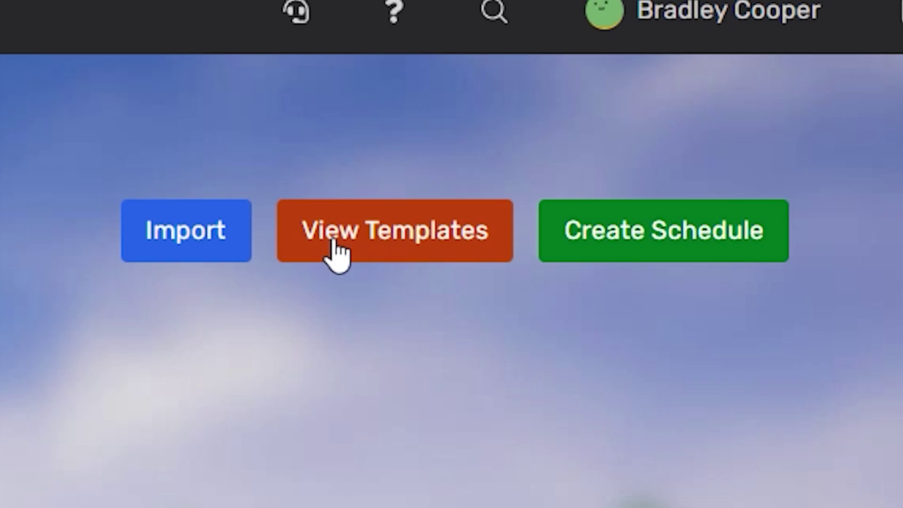
Browse the six schedule templates, reading the Rust Weekly Wipe run time.
click(346, 251)
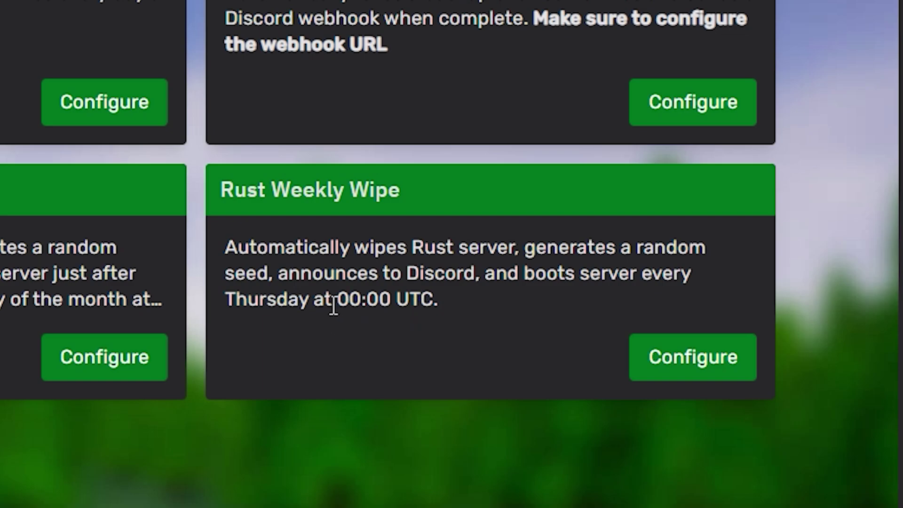
drag(332, 301, 410, 301)
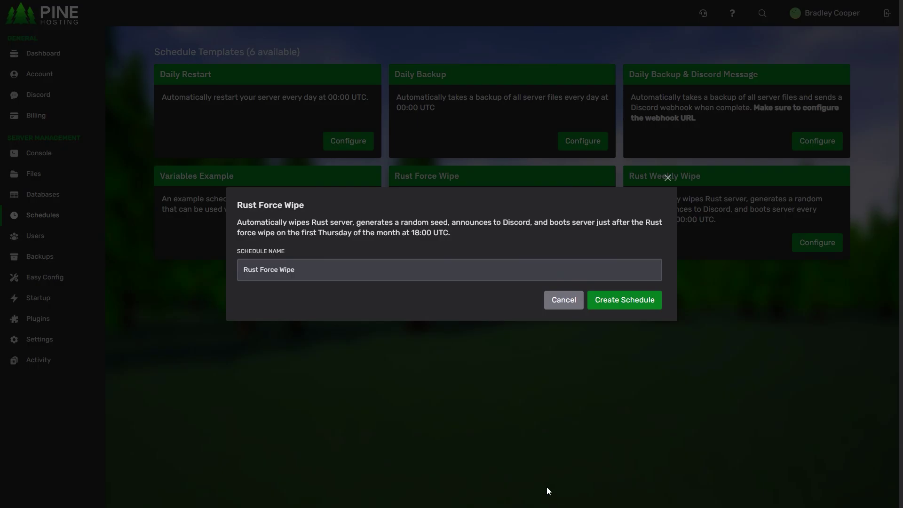
Create a schedule from the Rust Force Wipe template, keeping its default name.
click(270, 270)
click(627, 304)
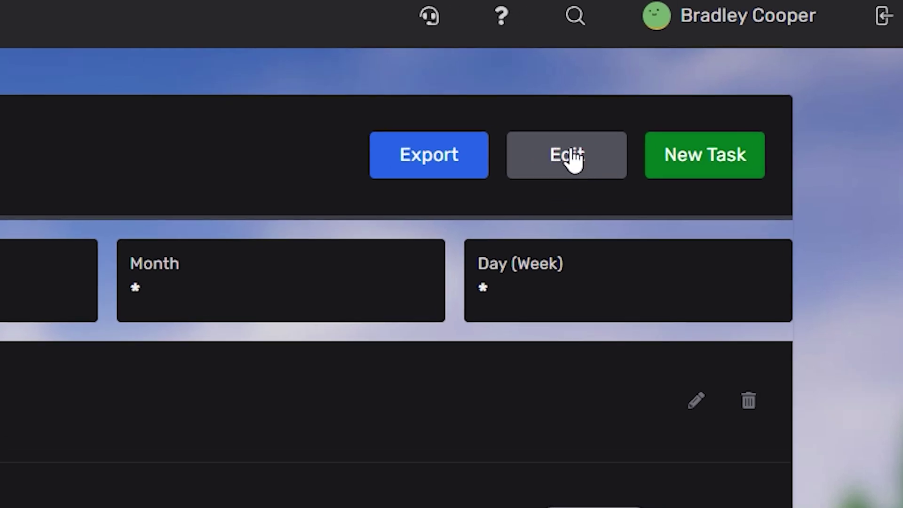
Open the Rust Force Wipe settings and review minute 5, hour 18, the month value and cron cheatsheet.
click(571, 157)
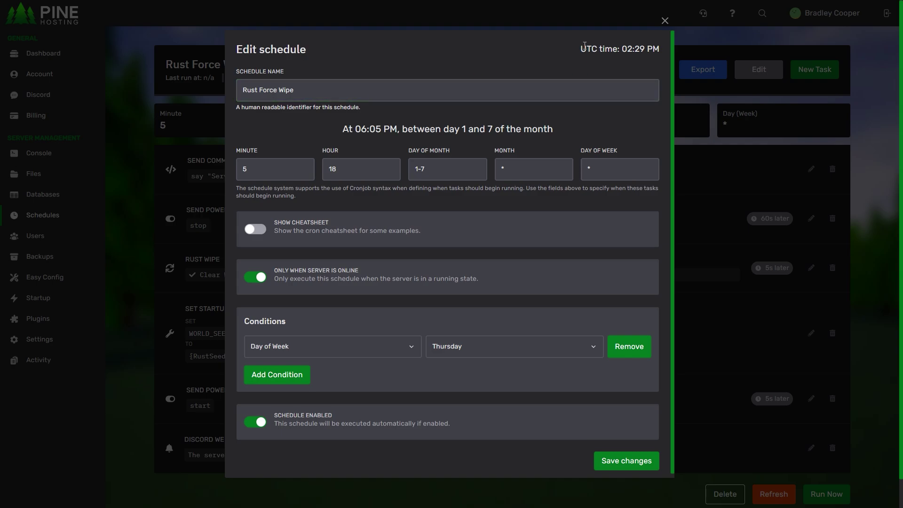
drag(415, 90, 271, 92)
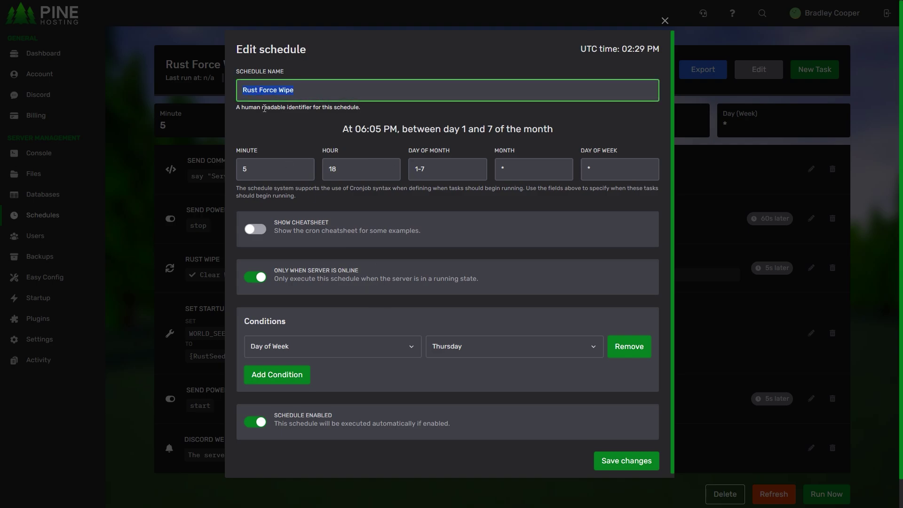
drag(338, 127, 559, 131)
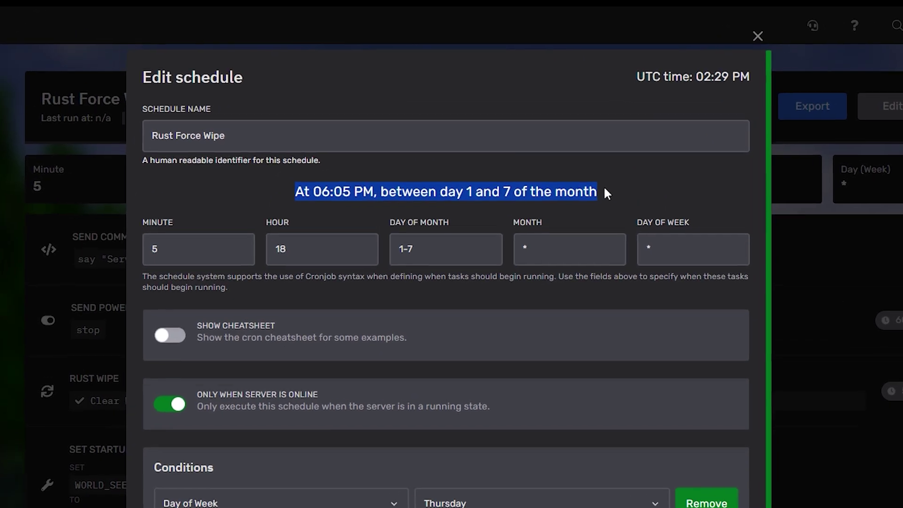
click(276, 196)
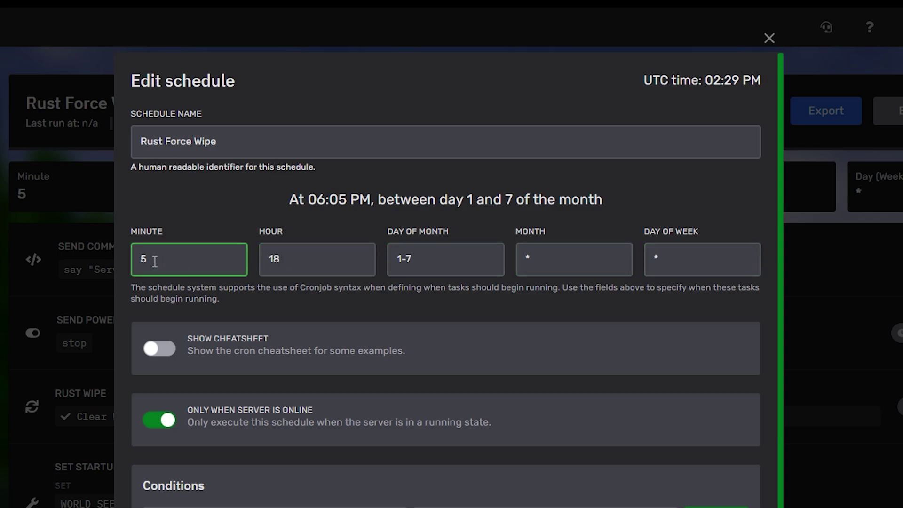
drag(297, 258, 263, 261)
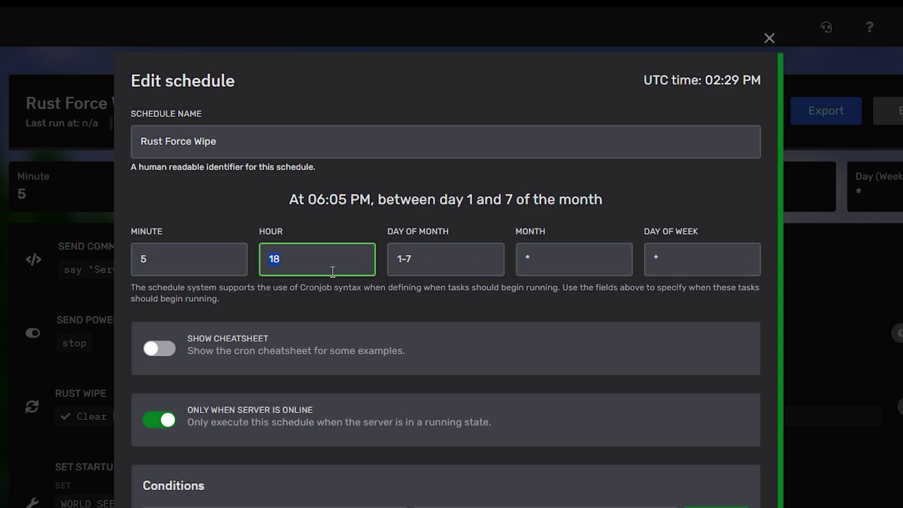
key(shift+Tab)
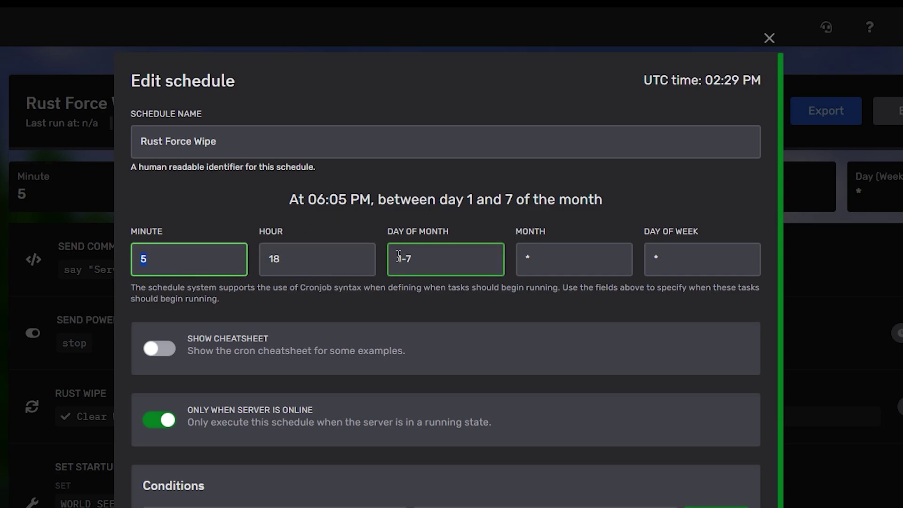
drag(525, 259, 540, 260)
click(656, 267)
Hide the cron cheatsheet and keep the Day of Week: Thursday condition unchanged.
scroll(217, 188, down, 4)
click(217, 141)
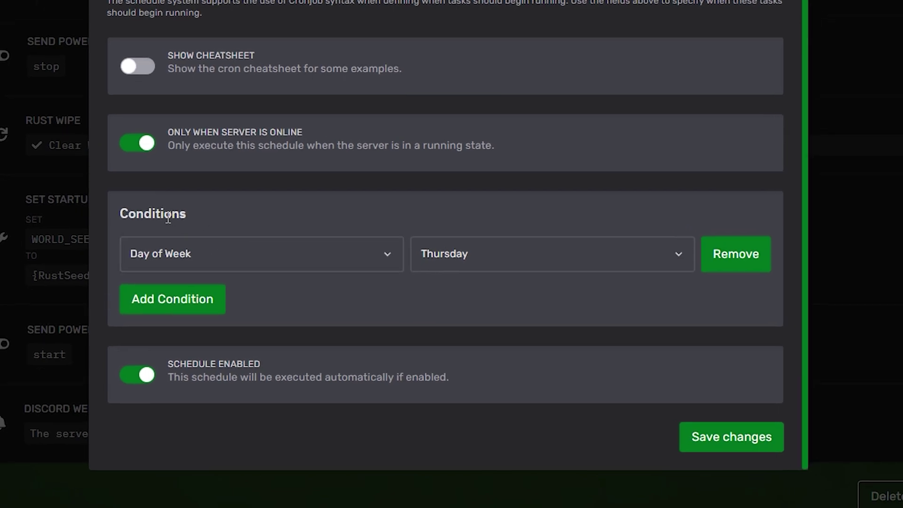
click(138, 258)
click(173, 279)
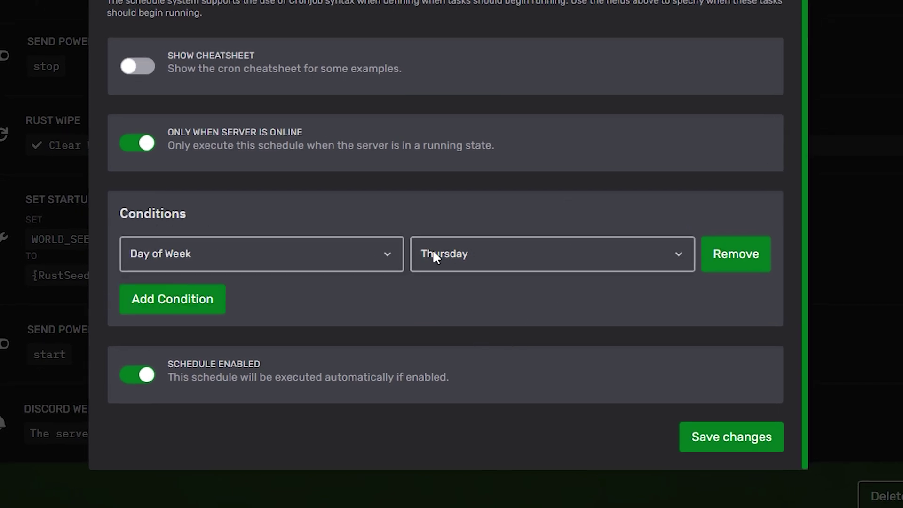
scroll(529, 255, up, 6)
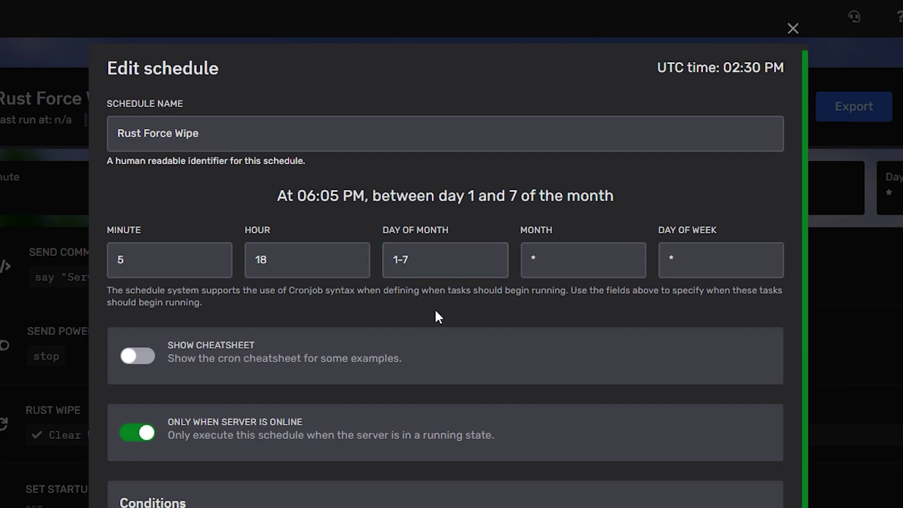
scroll(437, 316, down, 5)
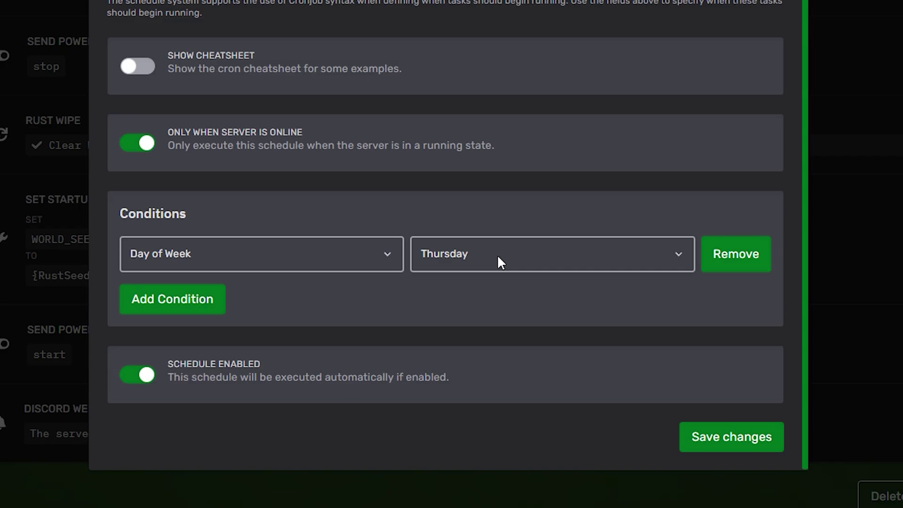
Check the minute 5, hour 18 and day-of-month 1-7 values, then save the schedule.
click(274, 165)
click(361, 164)
click(411, 165)
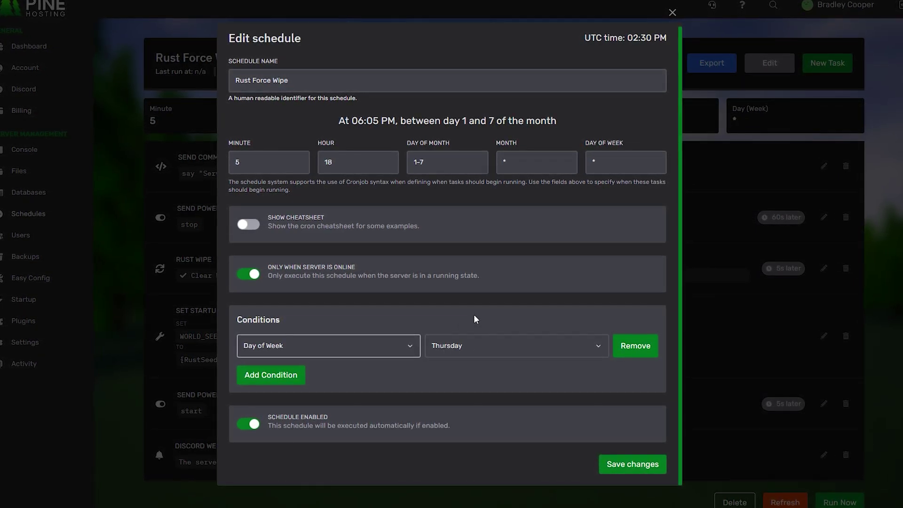
click(420, 160)
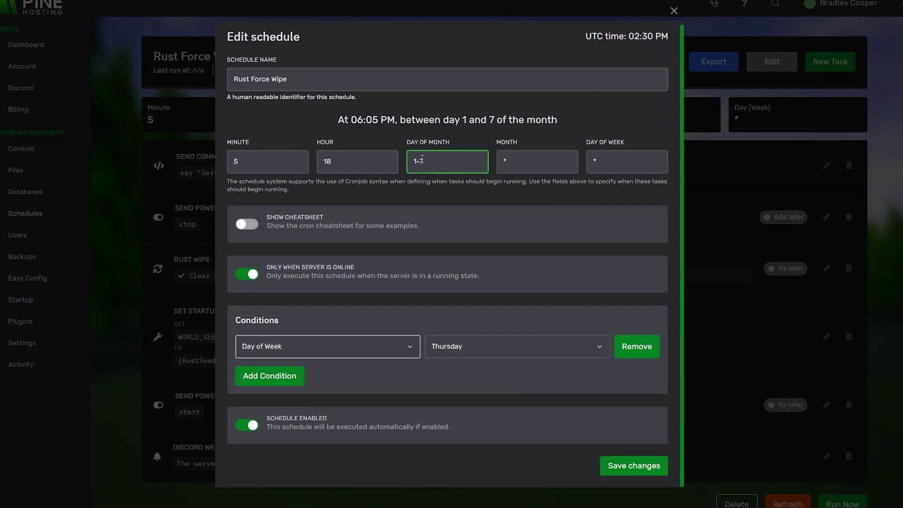
click(450, 194)
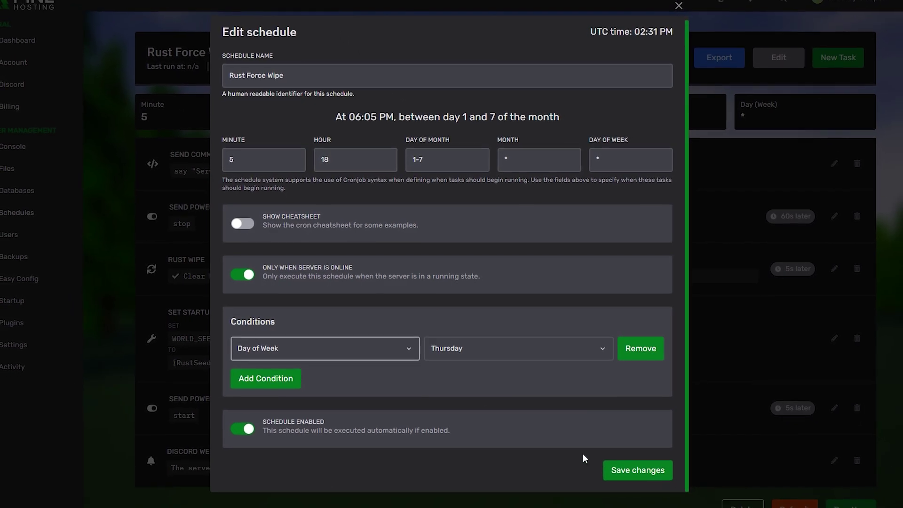
click(609, 468)
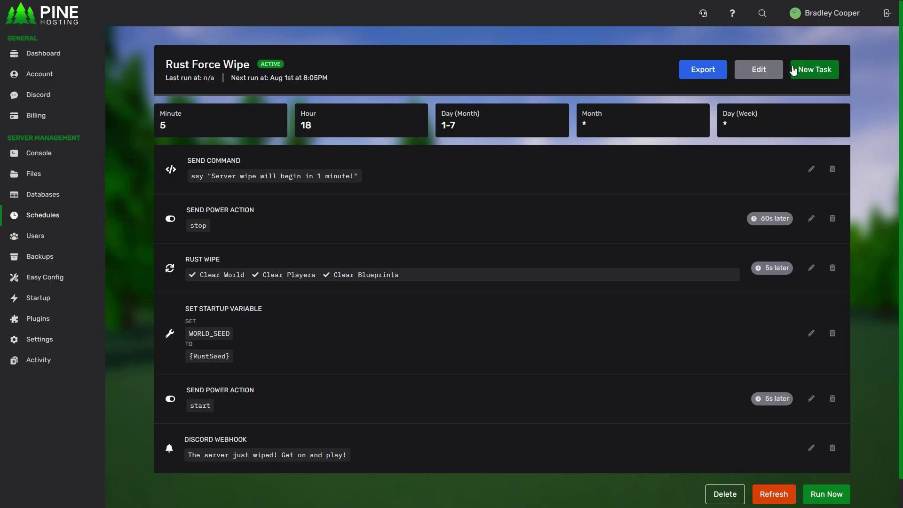
click(639, 185)
click(665, 108)
drag(338, 425, 300, 408)
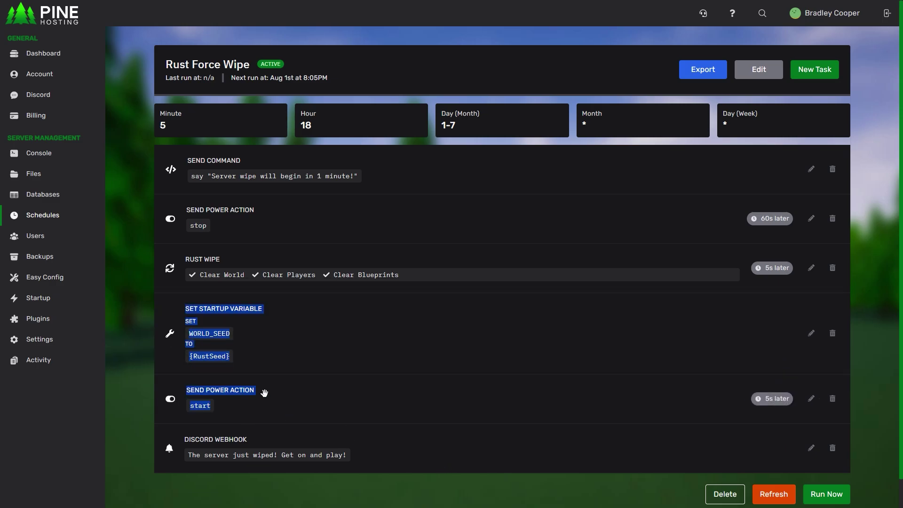
click(137, 402)
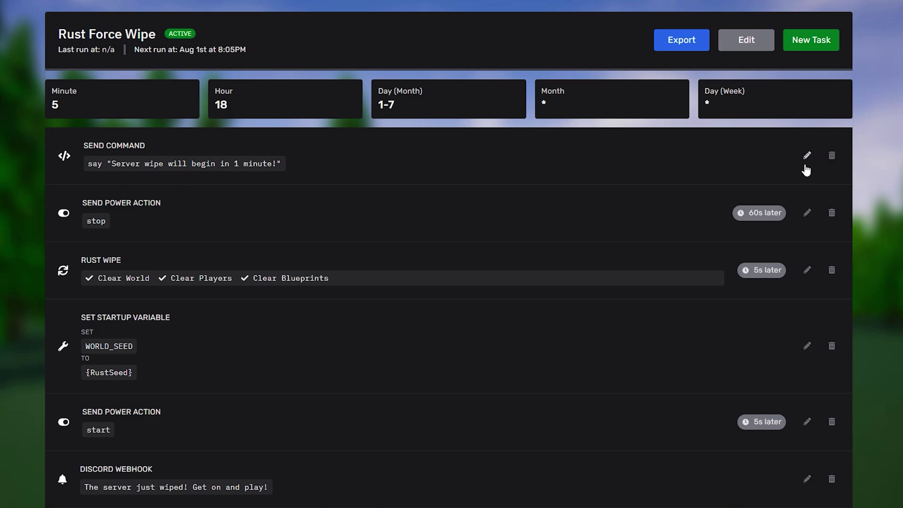
click(805, 162)
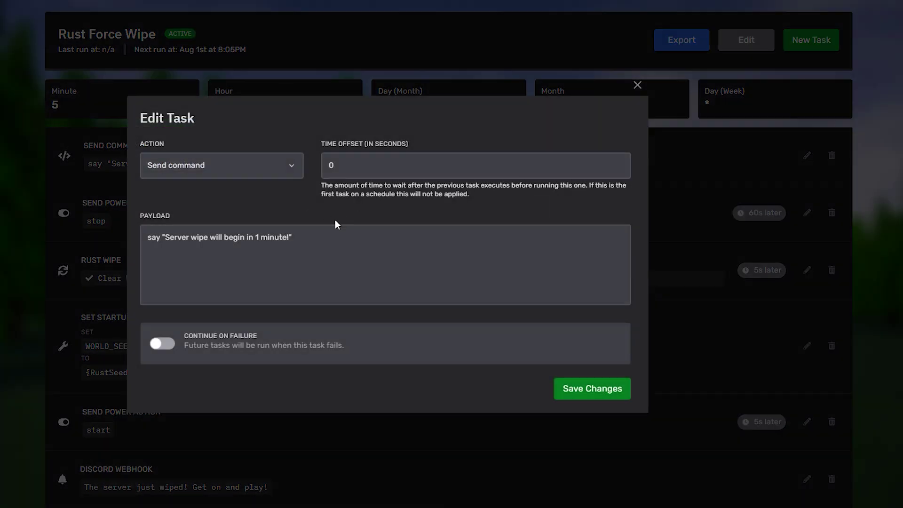
click(661, 91)
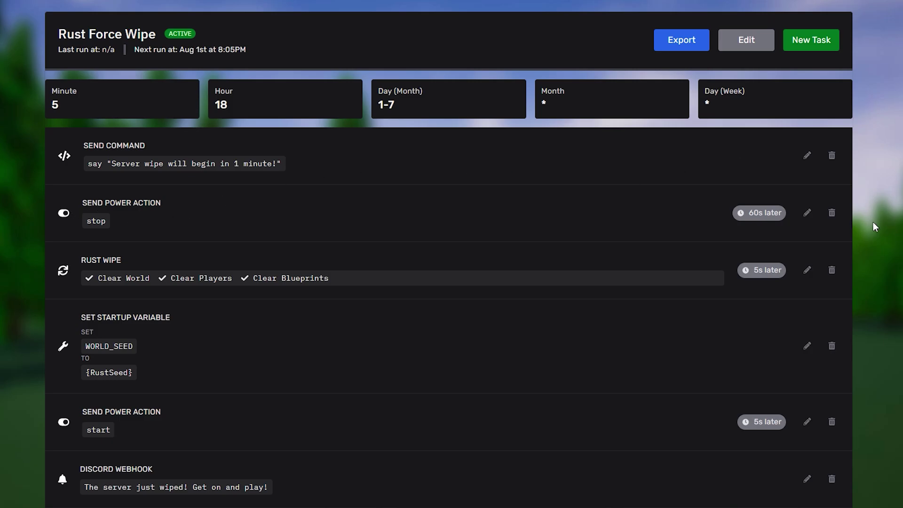
click(806, 213)
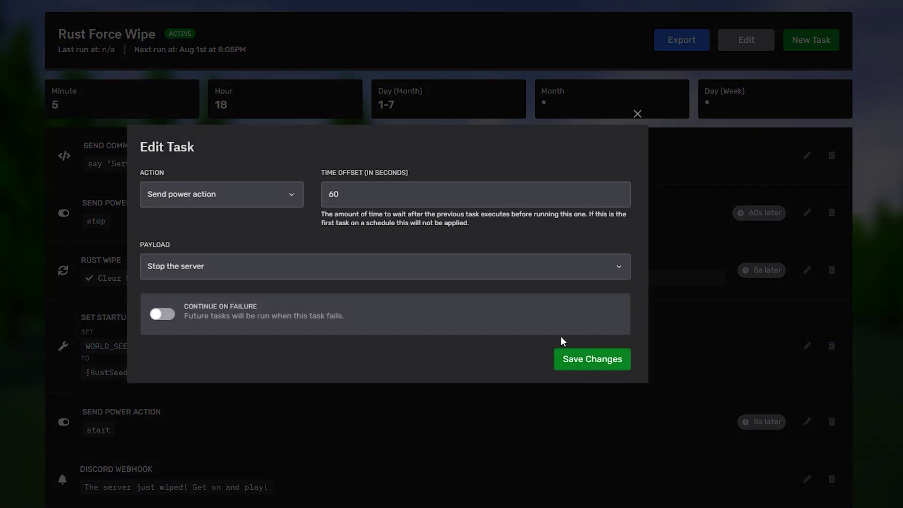
click(362, 183)
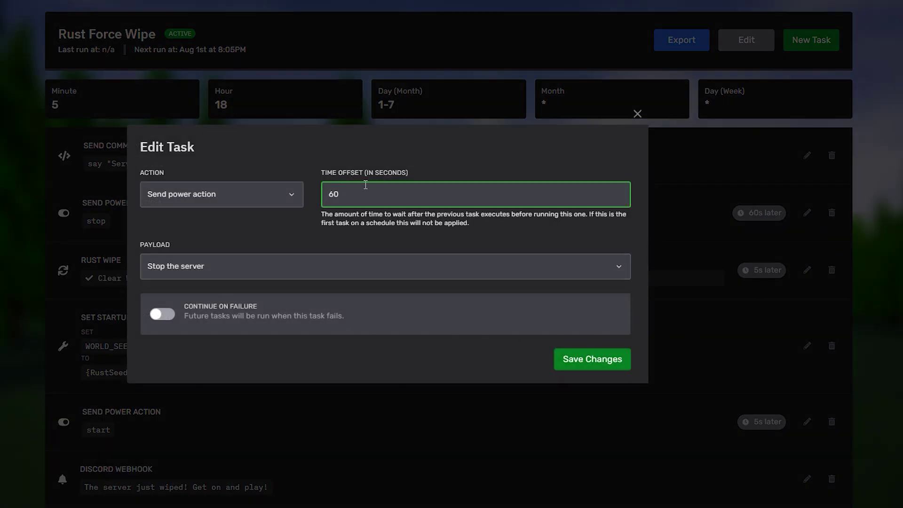
click(637, 114)
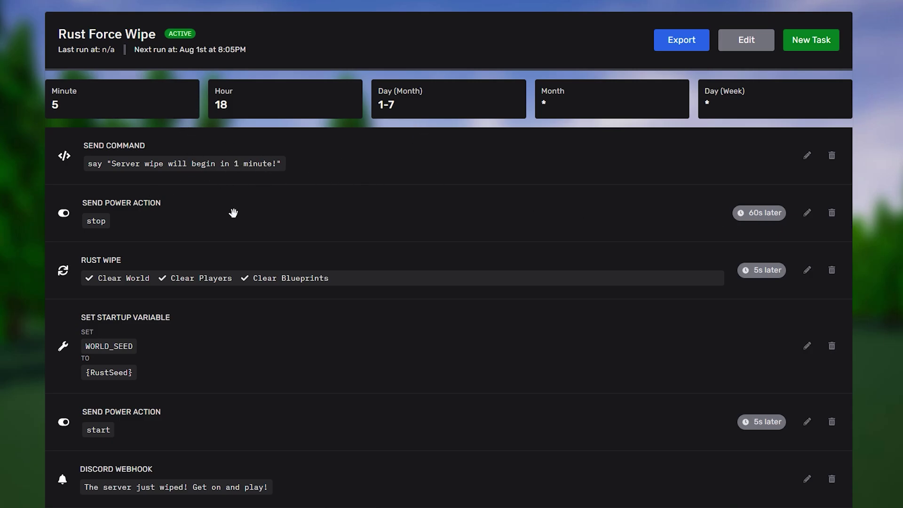
click(806, 213)
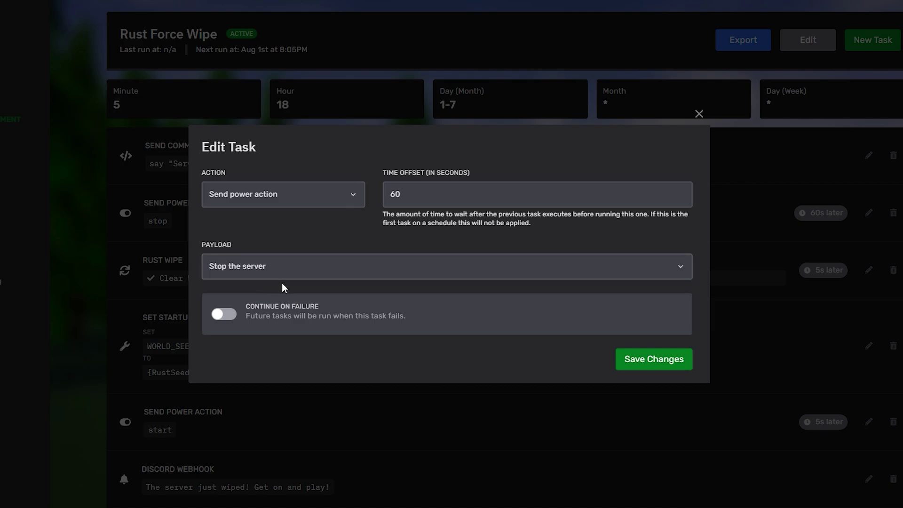
click(247, 271)
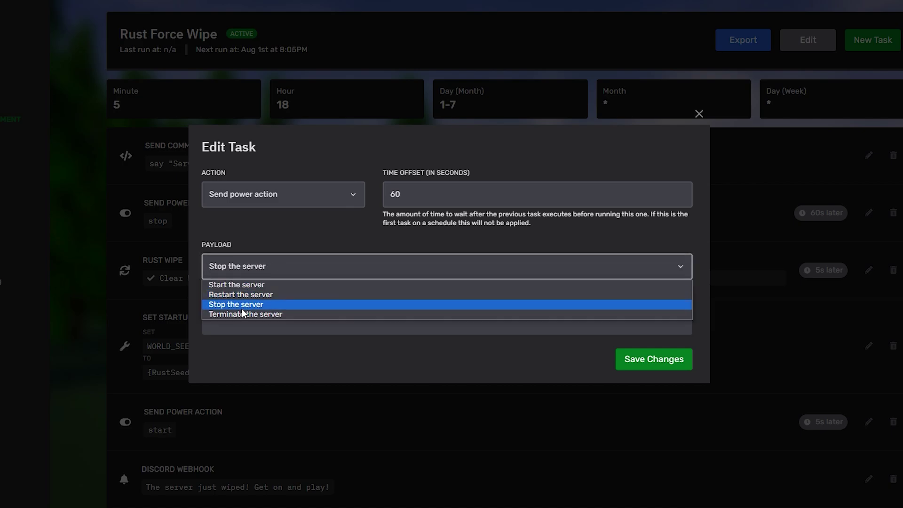
click(253, 304)
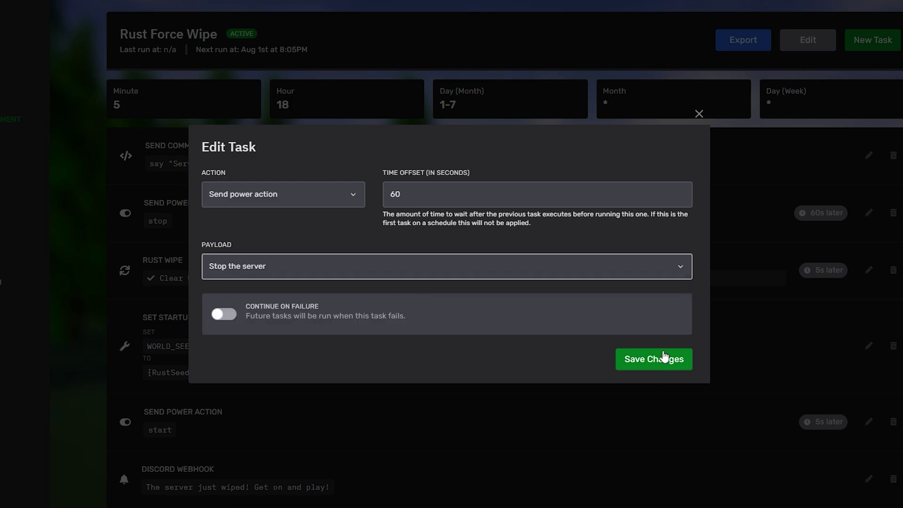
click(675, 362)
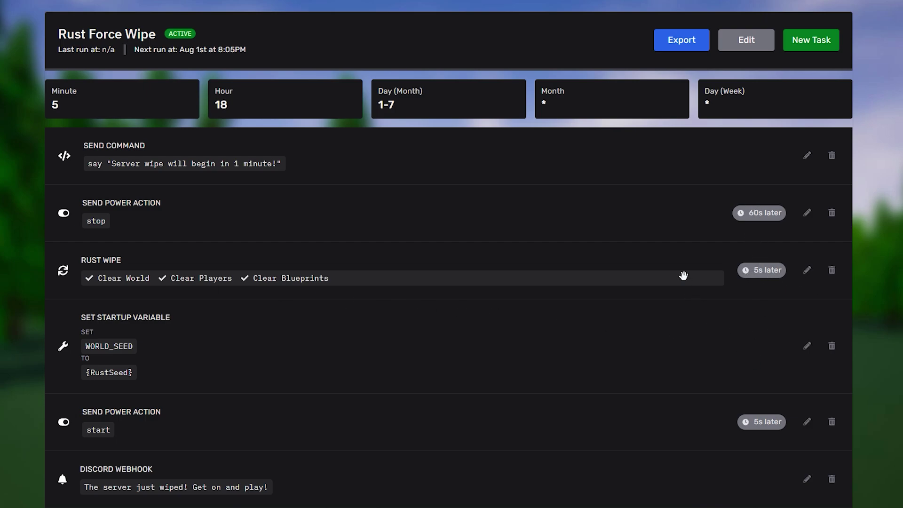
click(807, 278)
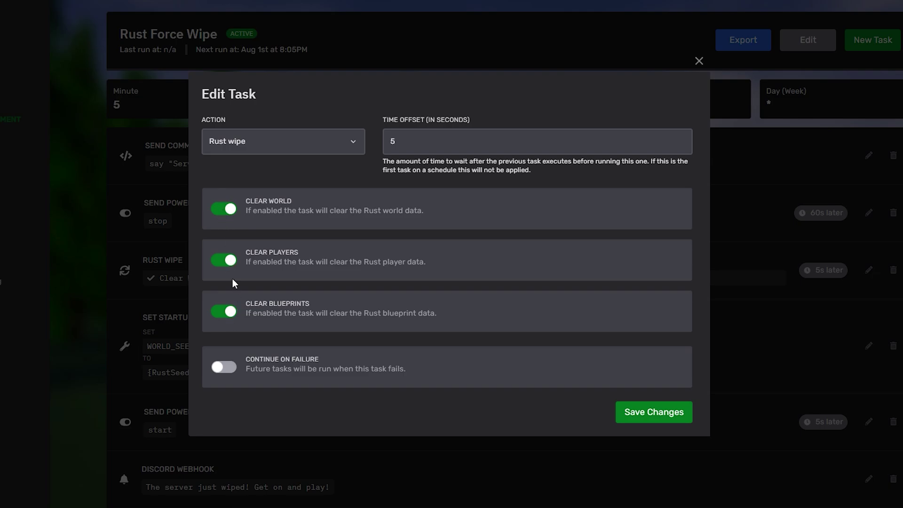
click(230, 314)
click(450, 440)
scroll(634, 343, down, 1)
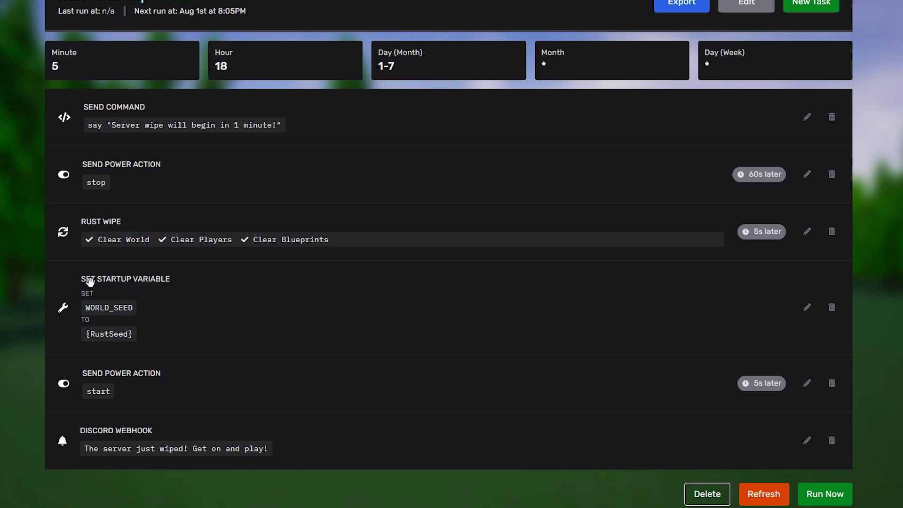
click(806, 307)
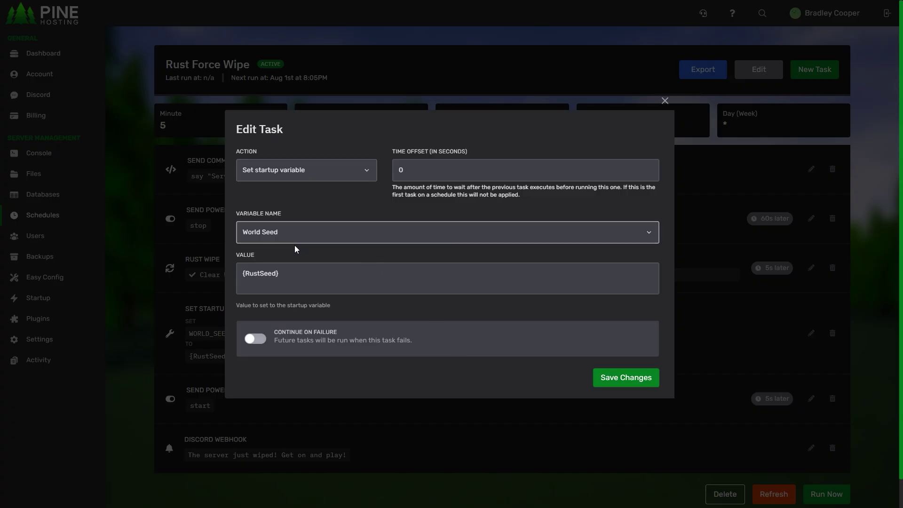
click(664, 100)
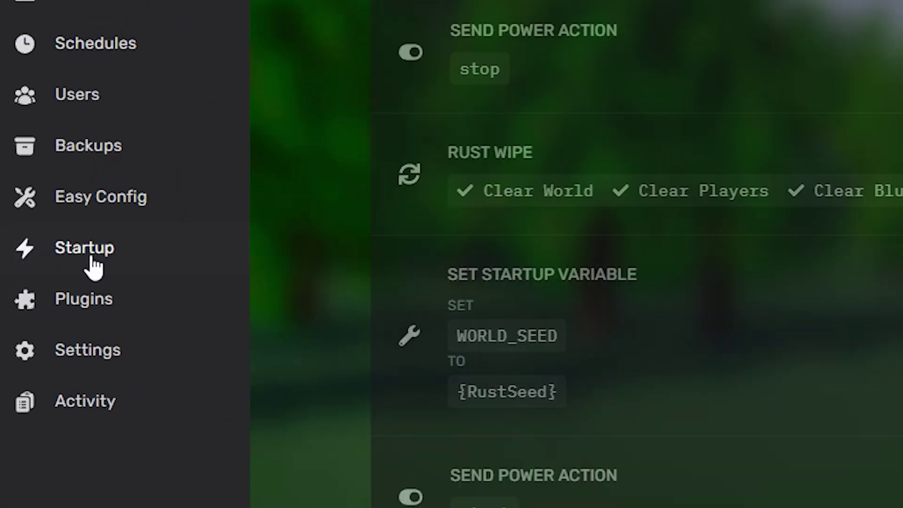
click(41, 300)
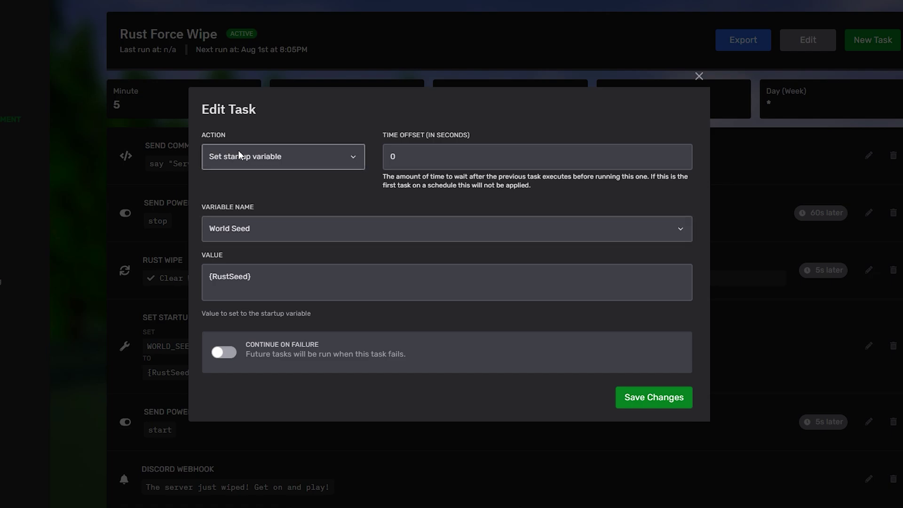
click(373, 294)
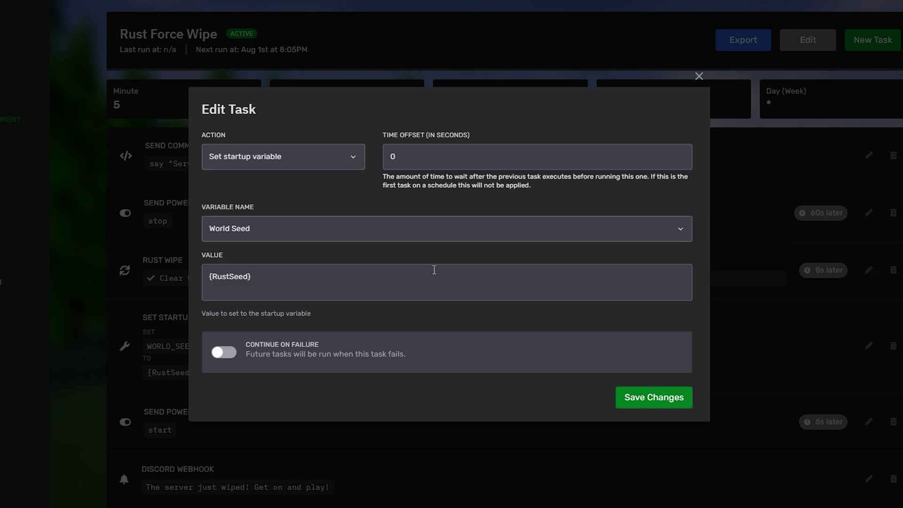
click(259, 238)
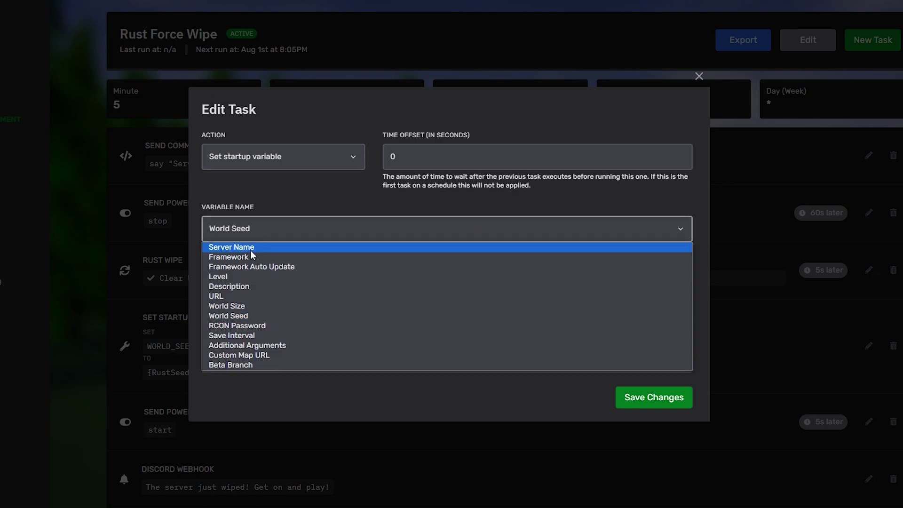
click(236, 316)
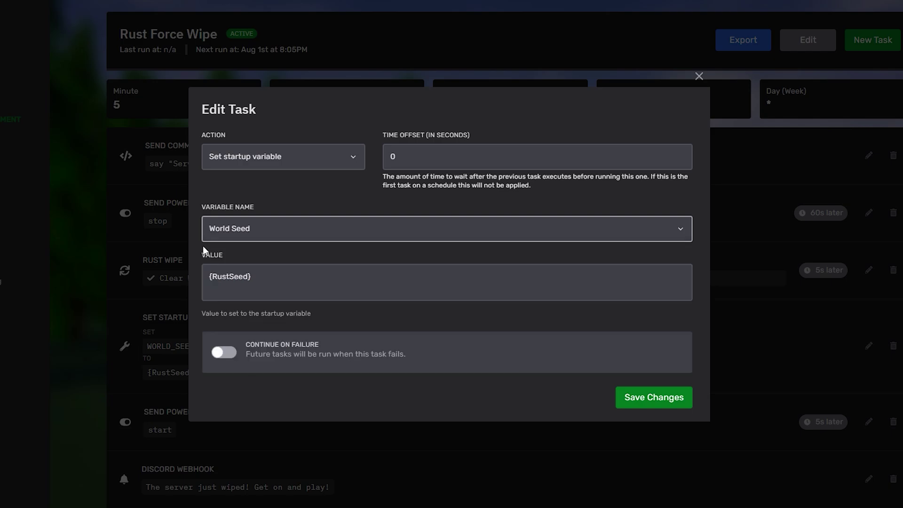
click(303, 287)
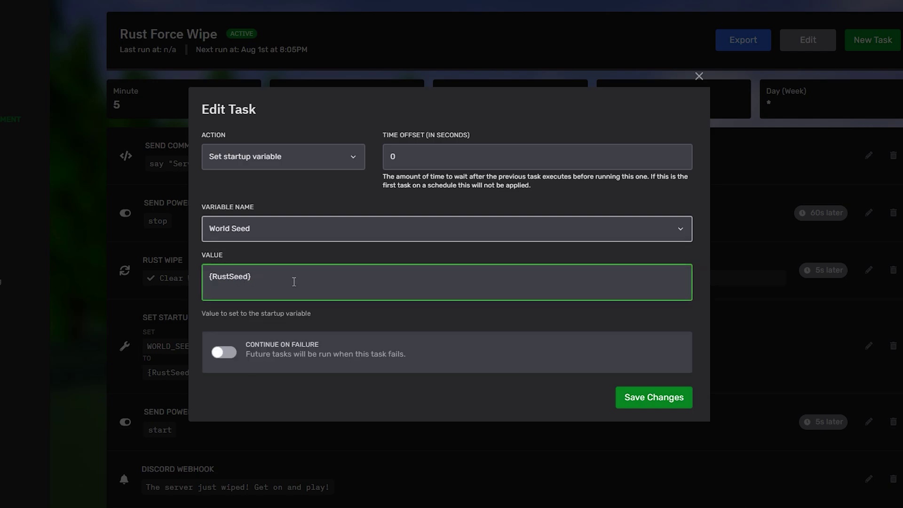
drag(290, 281, 193, 276)
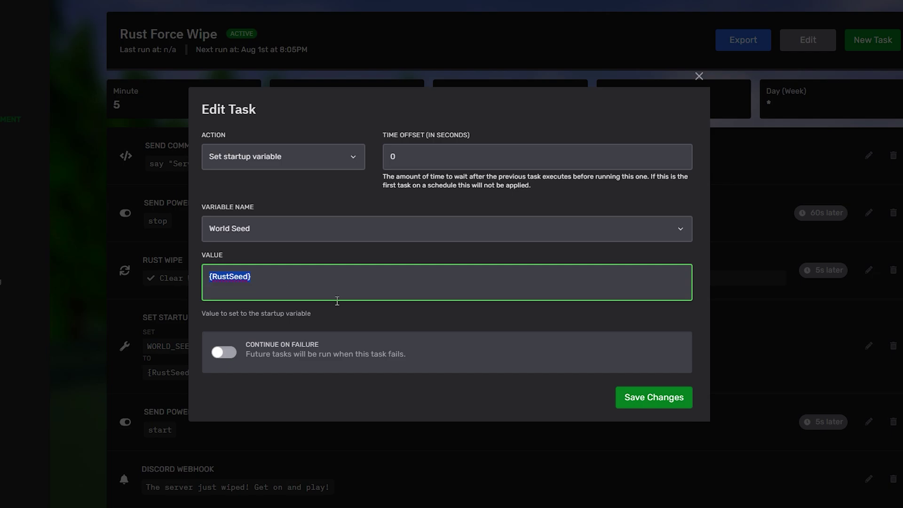
click(219, 285)
click(698, 76)
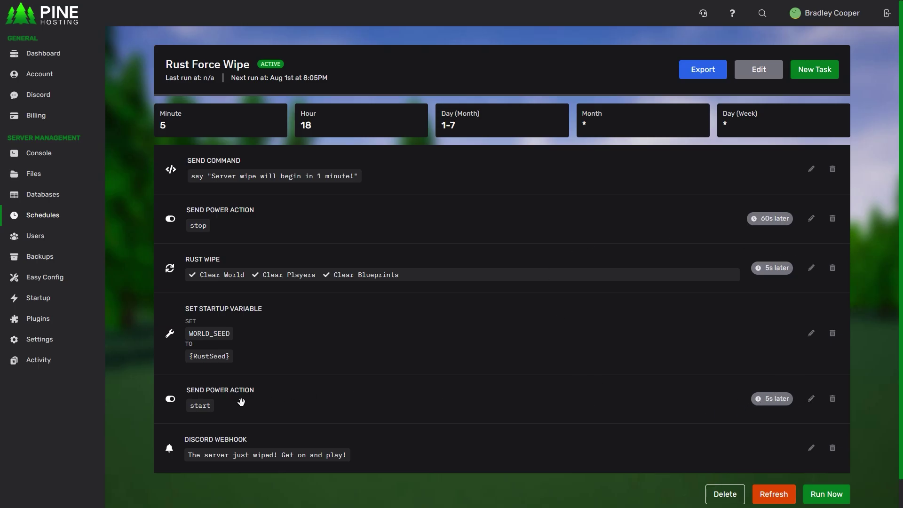
Review the start power action task's time offset without changing it.
click(812, 400)
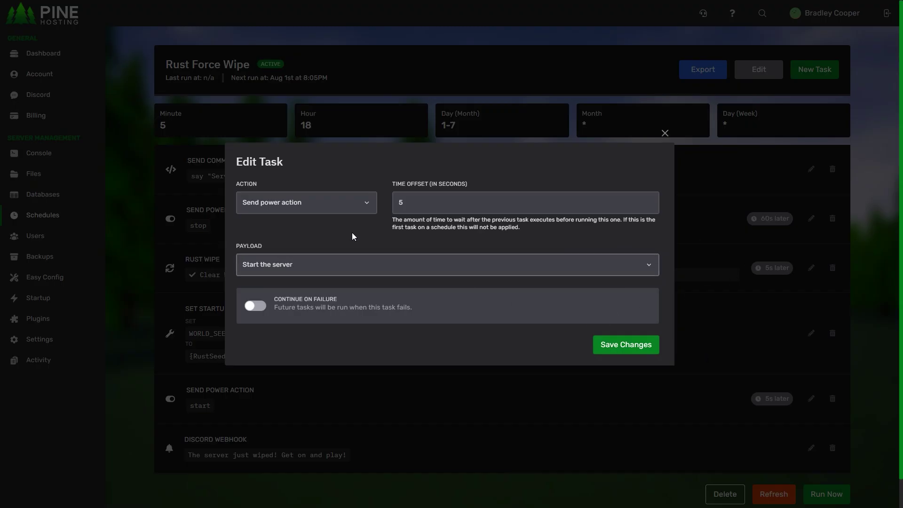
click(410, 205)
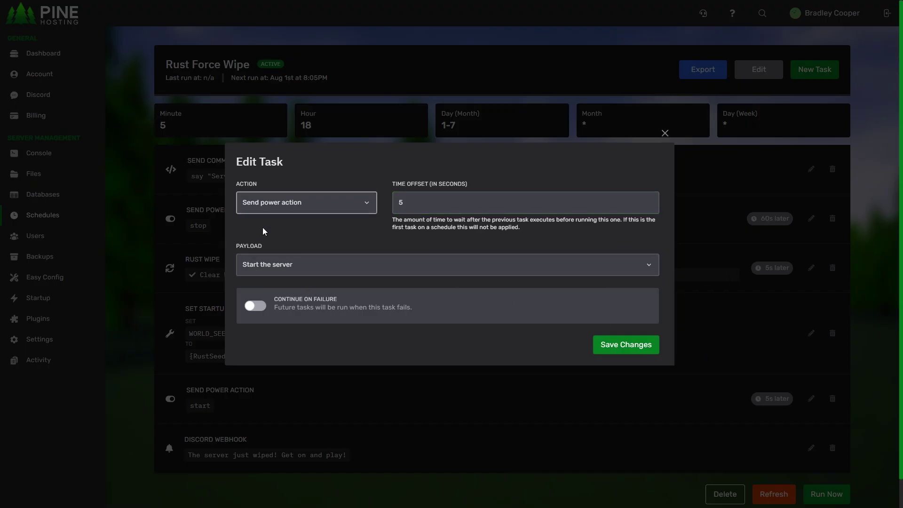
click(663, 135)
Review the Discord webhook task's message and its CHANGEME placeholder URL without changing them.
click(811, 447)
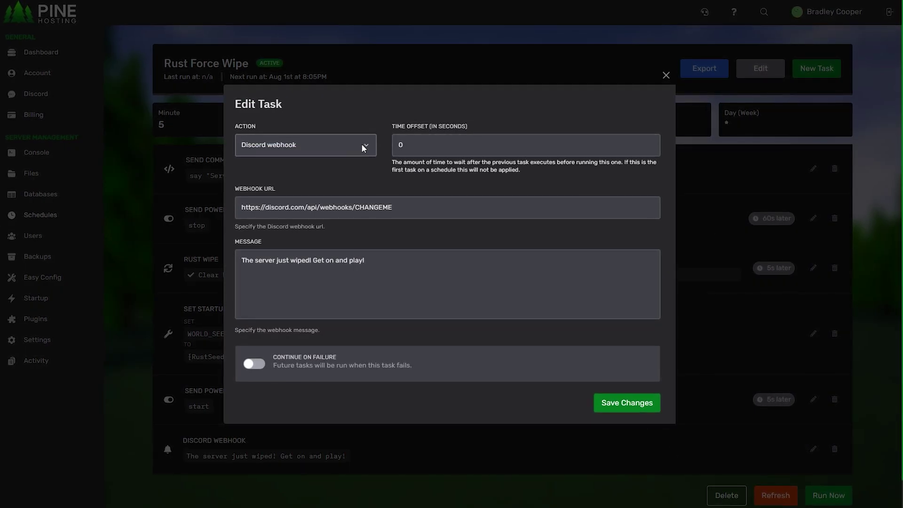
click(288, 282)
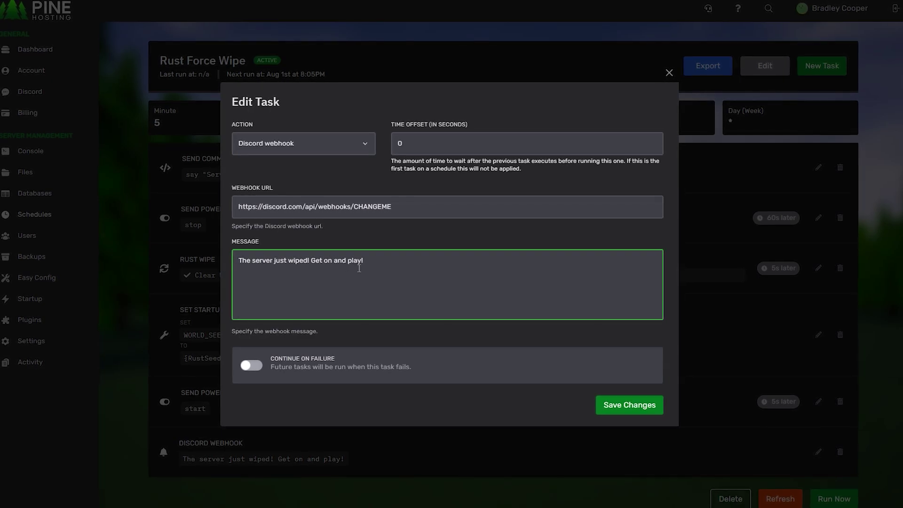
click(397, 211)
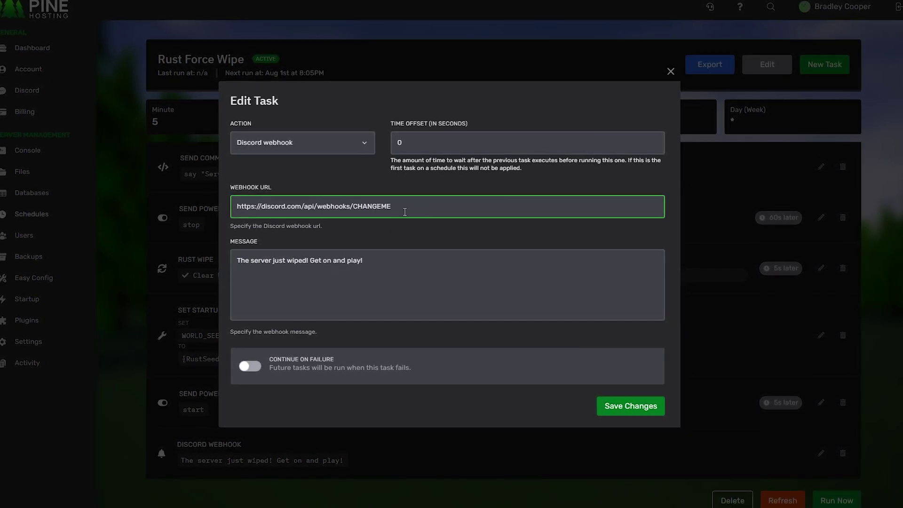
drag(398, 212, 352, 206)
click(460, 206)
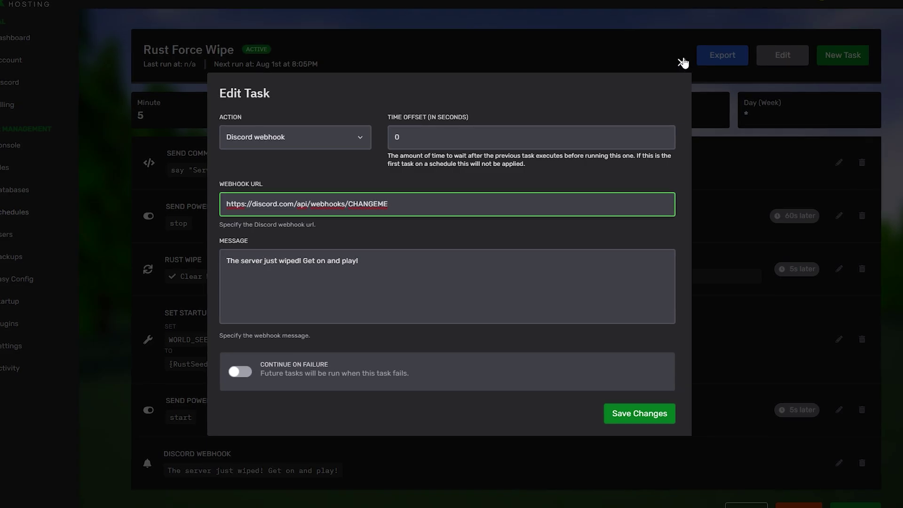
click(682, 62)
click(862, 462)
click(594, 279)
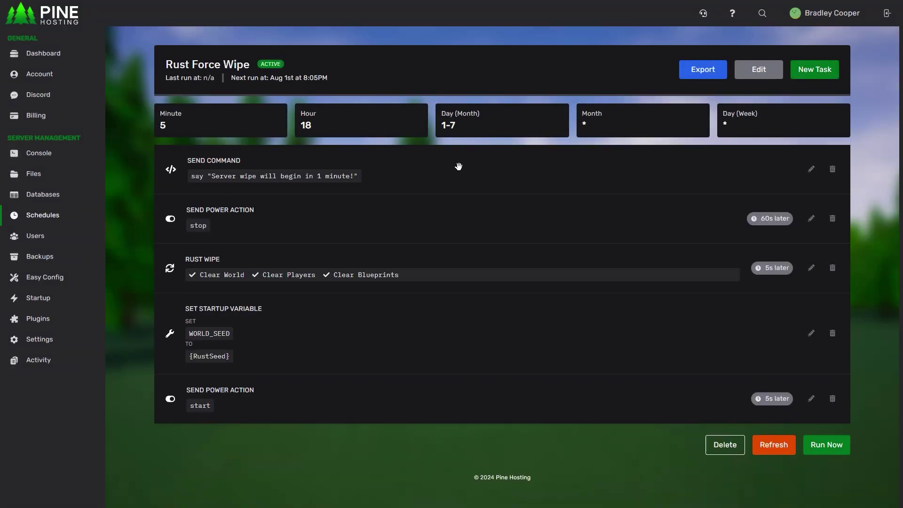